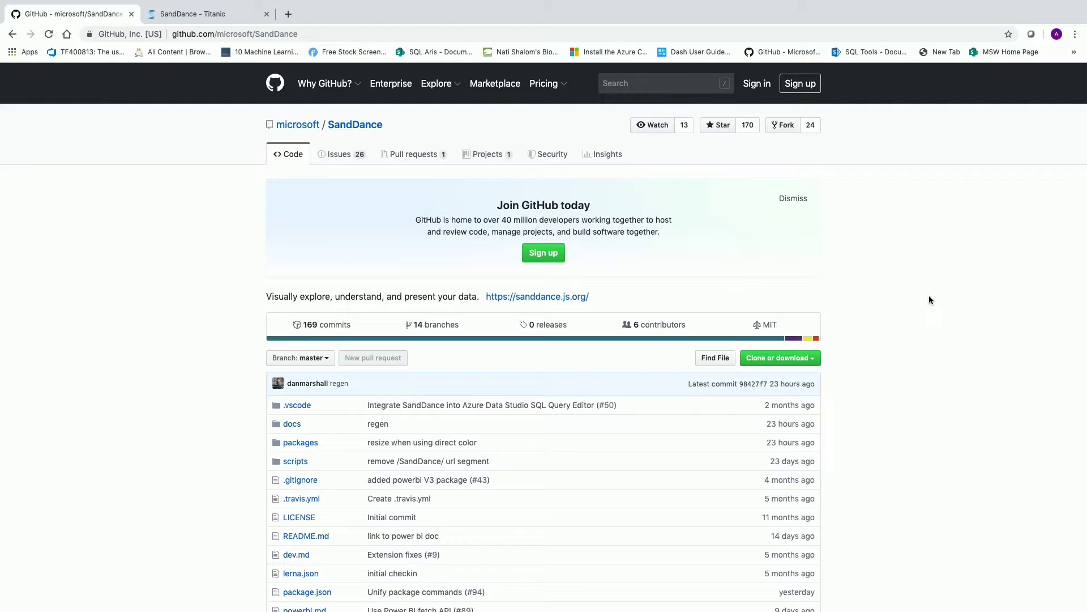
scroll(928, 295, "down", 5)
scroll(929, 295, "down", 2)
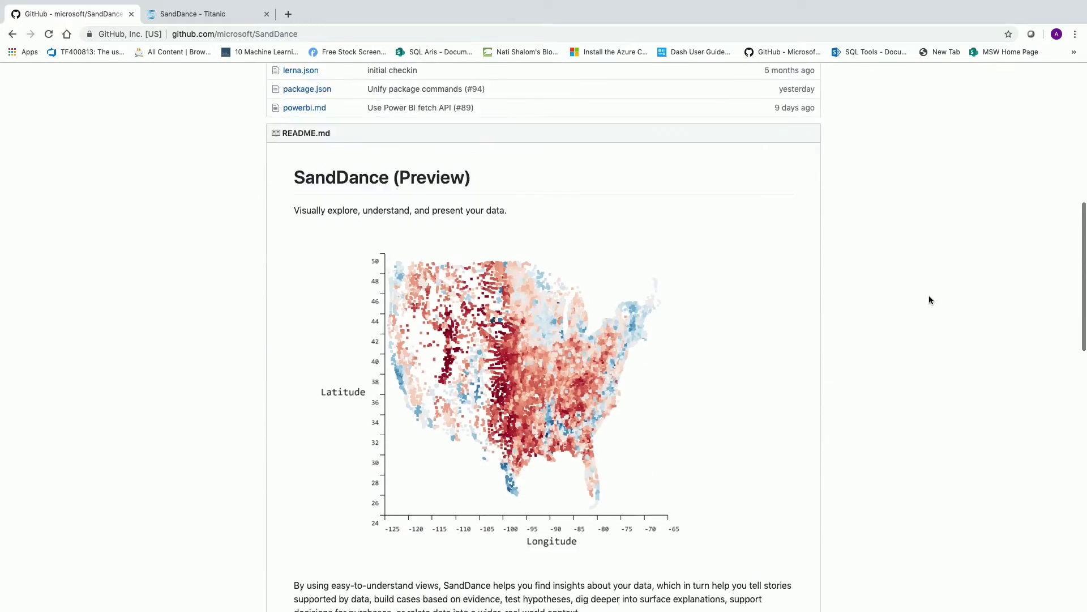
scroll(928, 295, "down", 3)
scroll(928, 295, "down", 2)
scroll(928, 295, "down", 2)
scroll(929, 295, "down", 1)
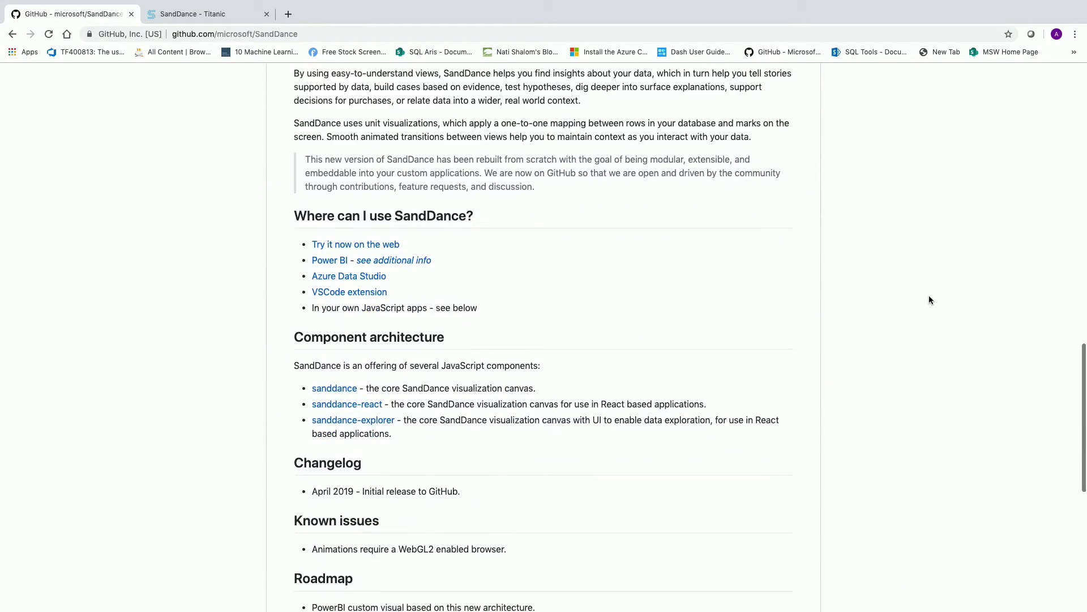
left_click(232, 12)
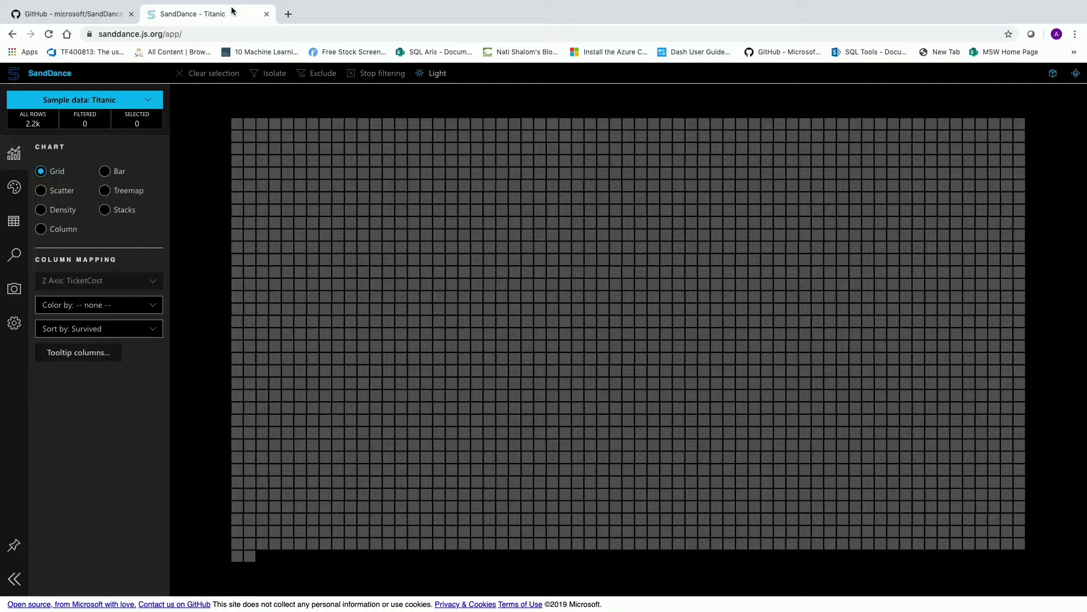
Step: Show the passengers as a column chart colored by Survived, red for False and green for True
left_click(42, 230)
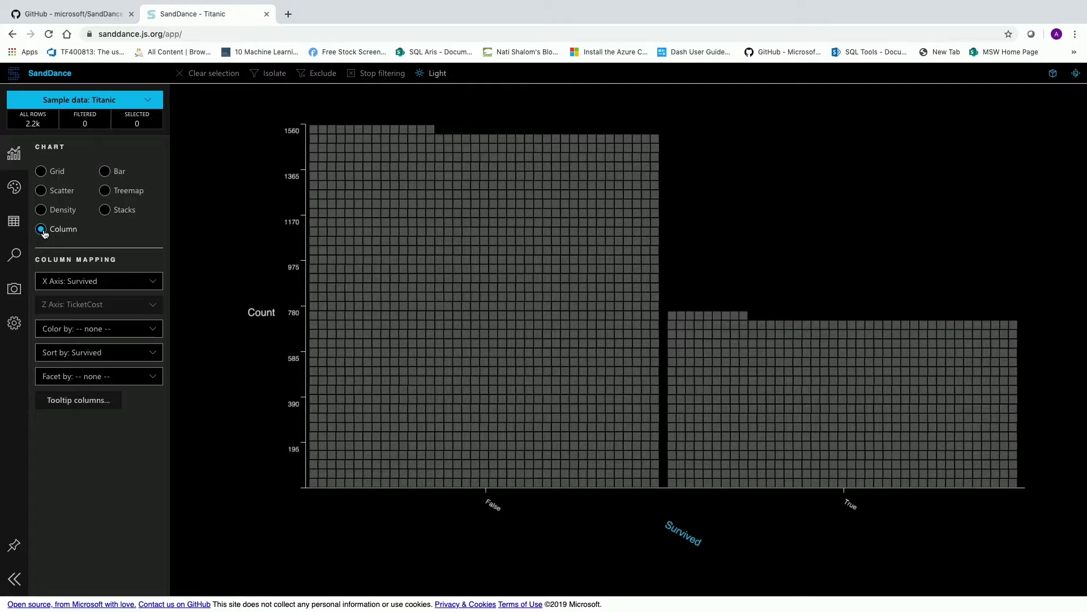
left_click(146, 332)
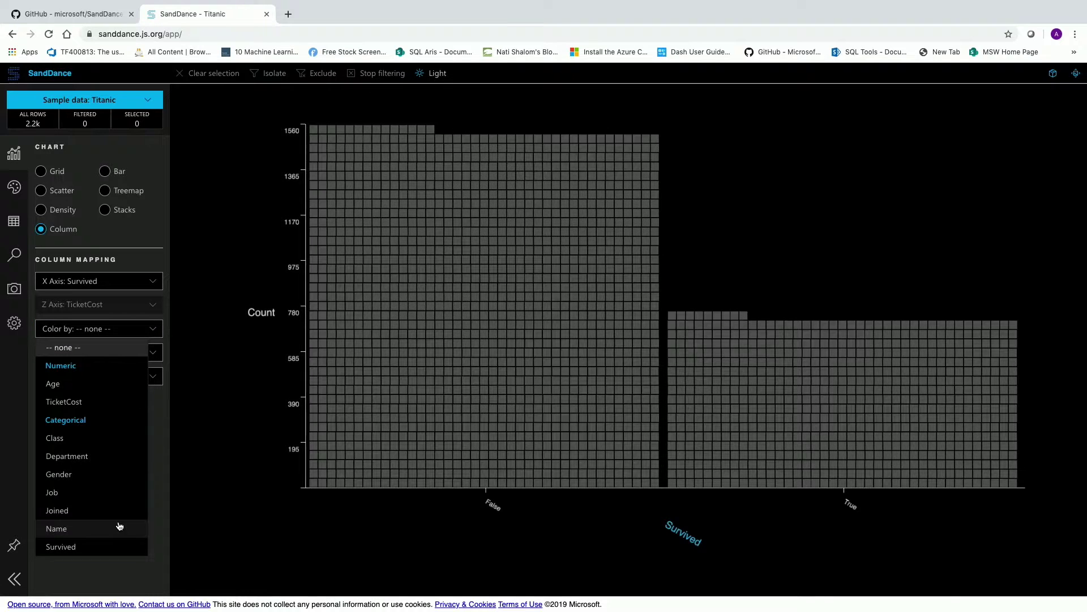
left_click(105, 558)
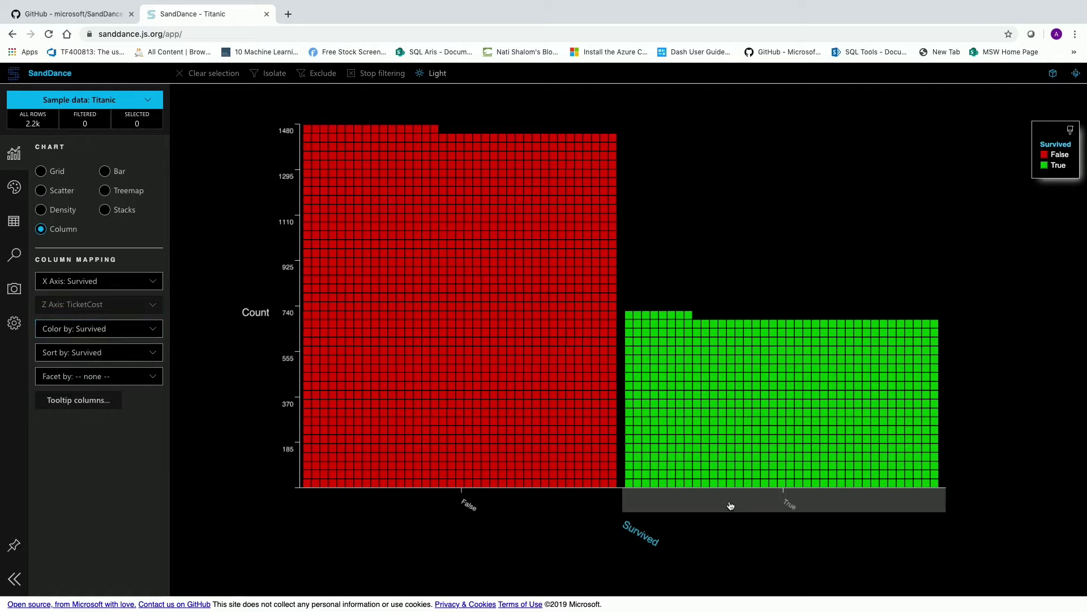
Step: Isolate the 710 survivors in the True column and put Gender on the X axis
left_click(730, 505)
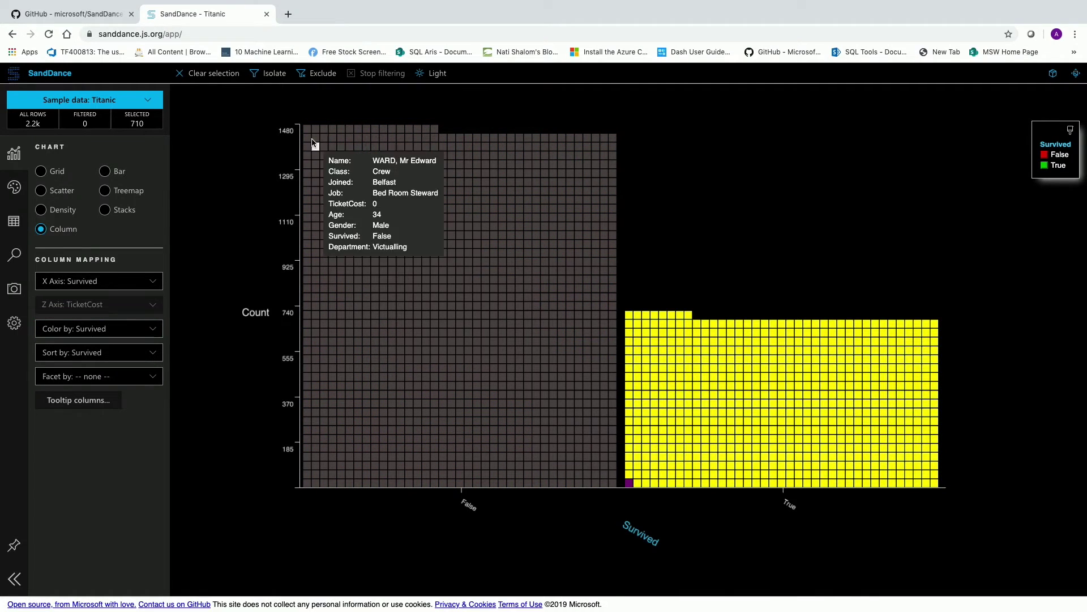
left_click(274, 73)
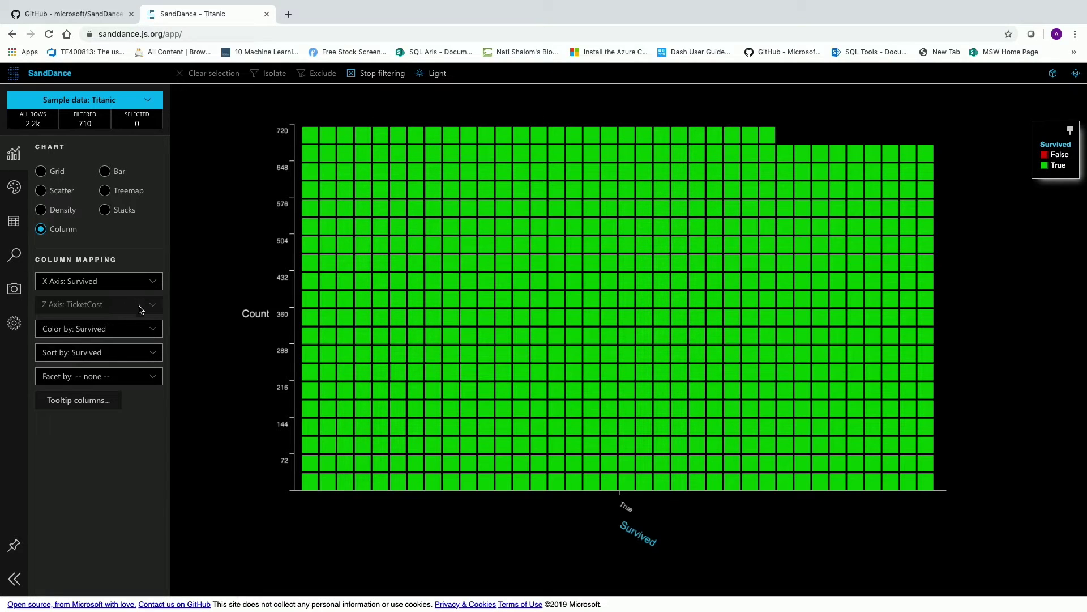
left_click(127, 281)
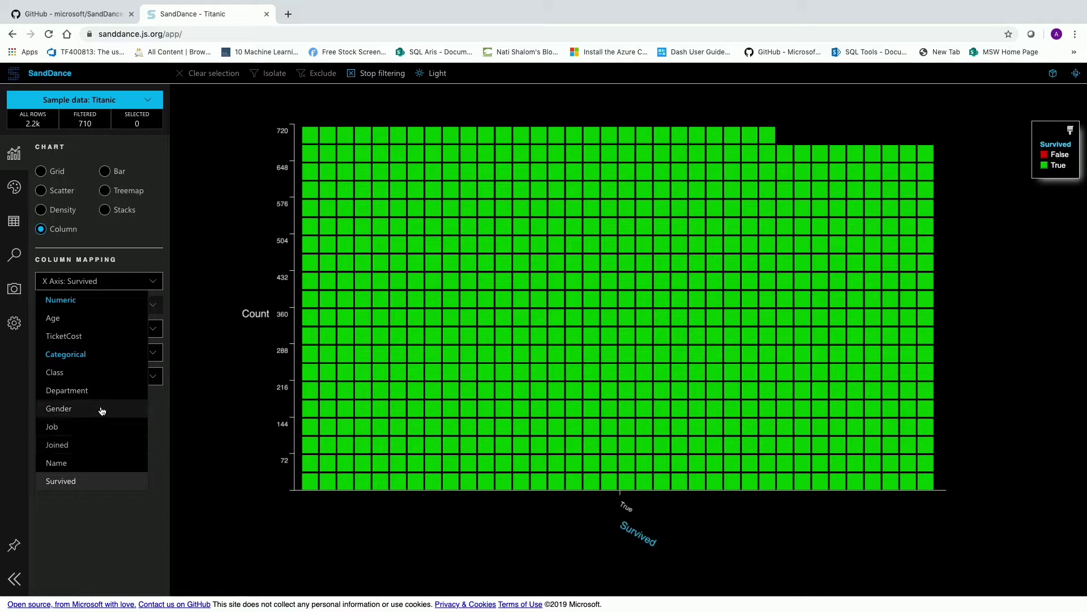
left_click(59, 408)
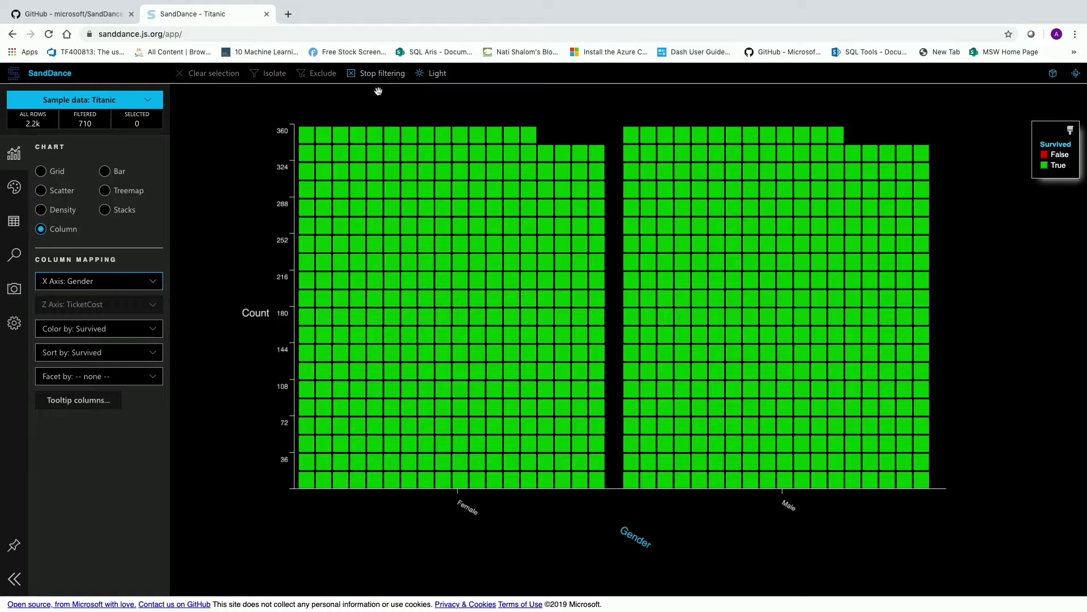
Step: Remove the survivors-only filter and facet the chart by Class
left_click(383, 73)
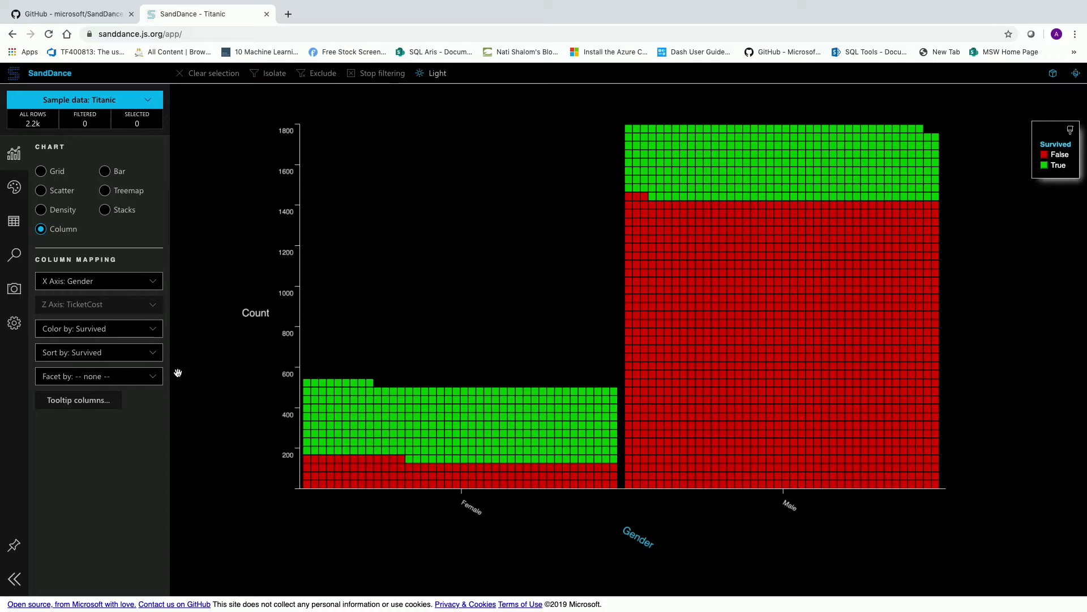
left_click(154, 377)
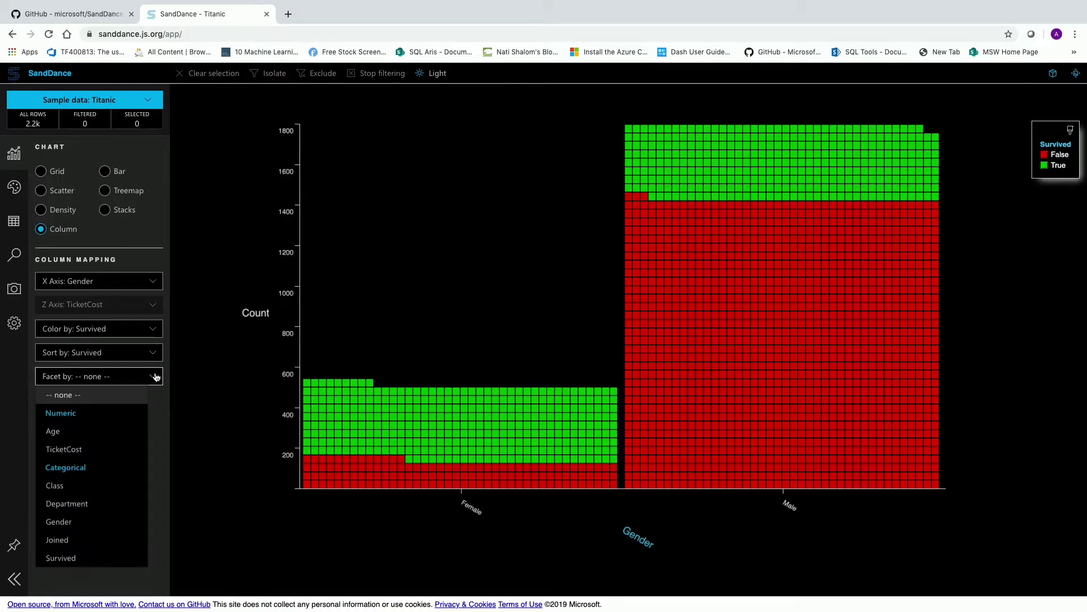
right_click(85, 493)
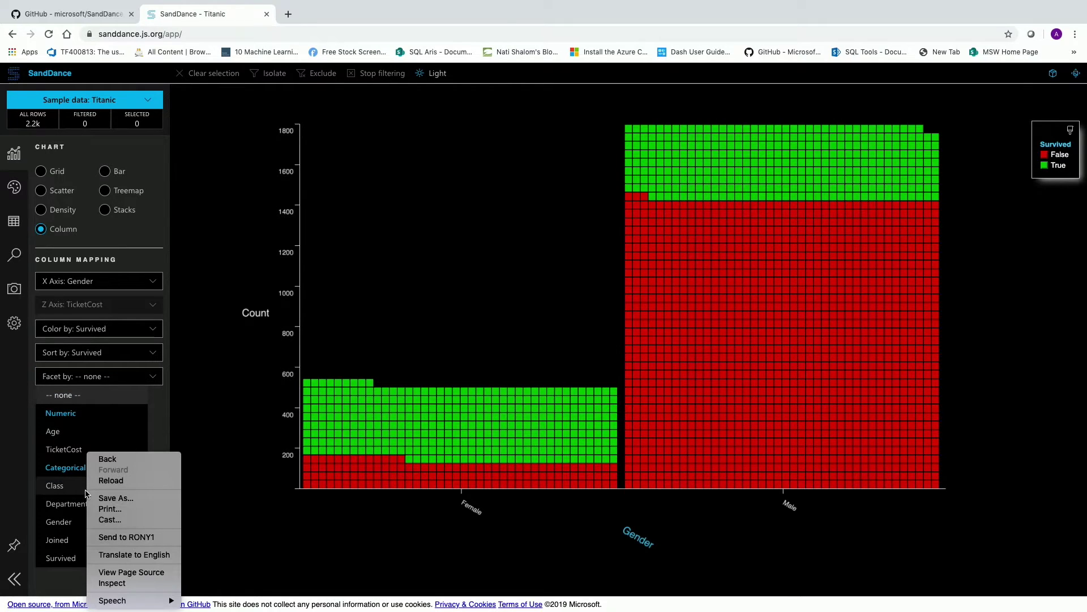
left_click(62, 488)
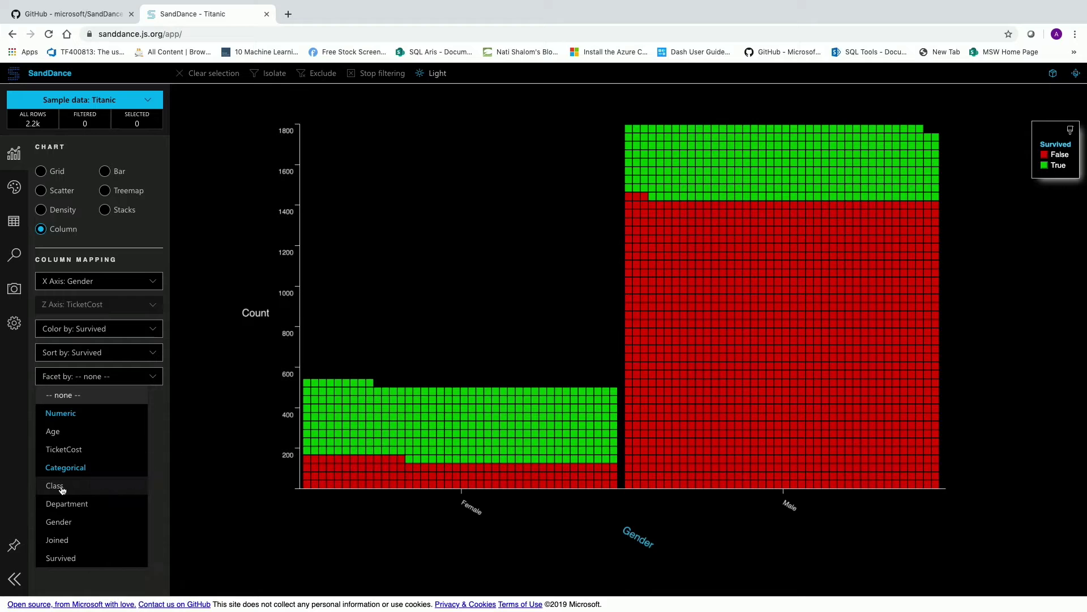
left_click(55, 485)
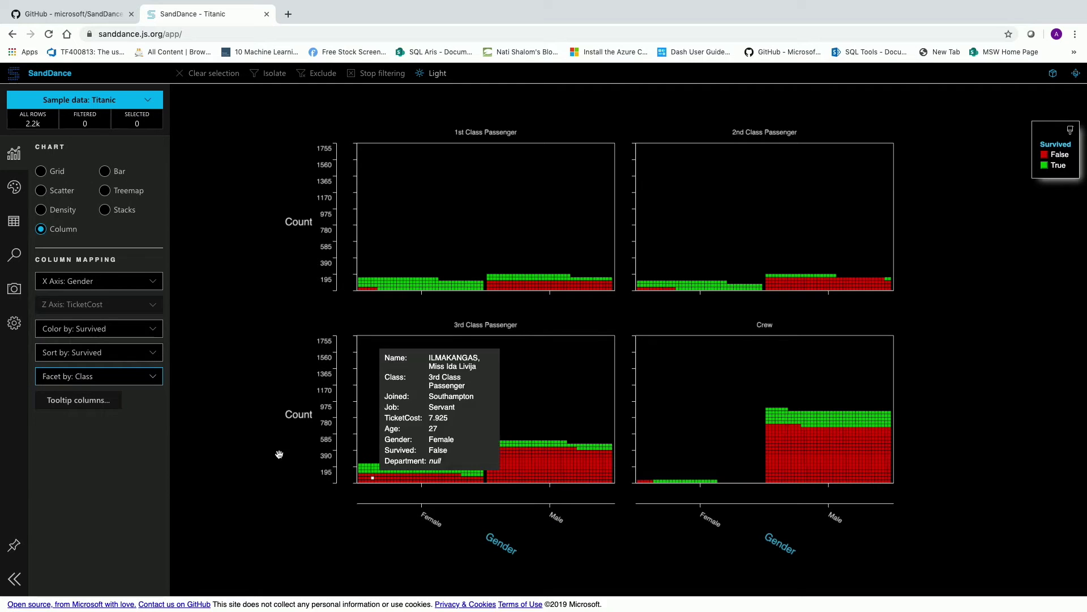
Step: Put Age on the X axis with a bin size of 10
left_click(151, 288)
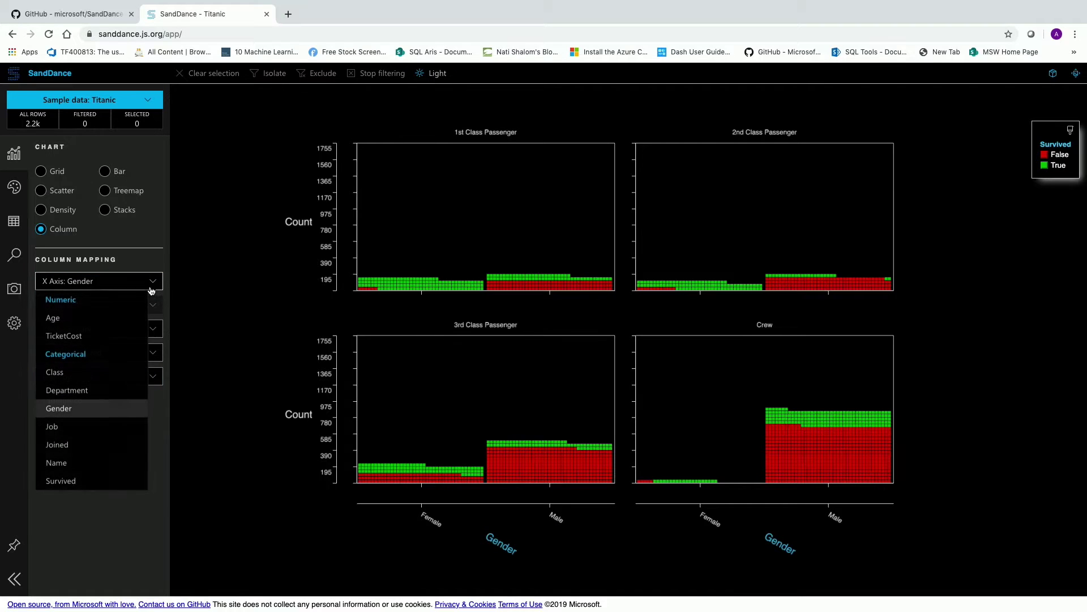
left_click(53, 318)
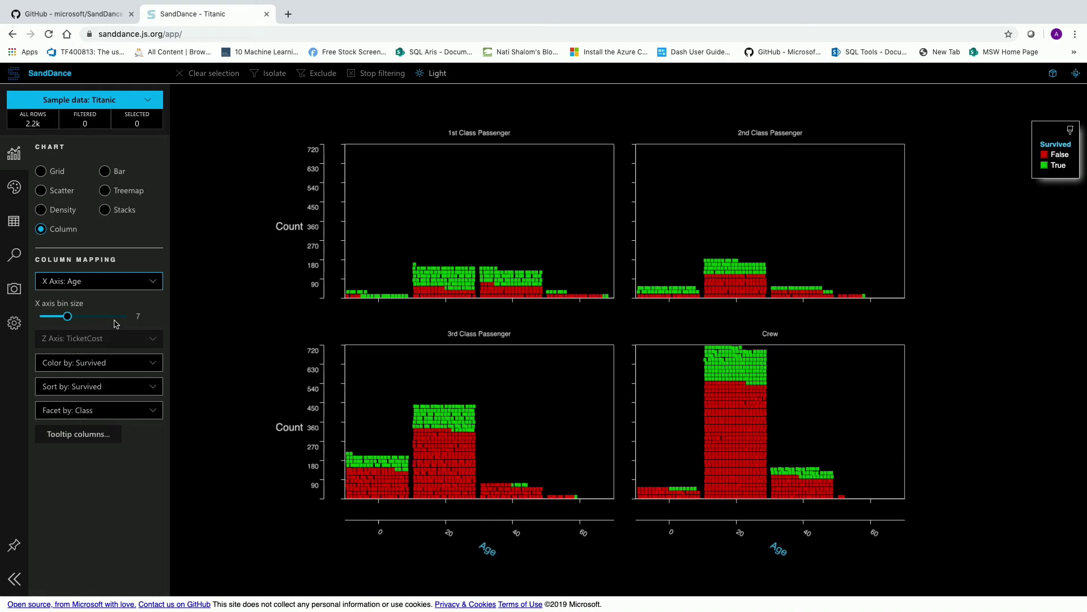
left_click_drag(67, 316, 79, 318)
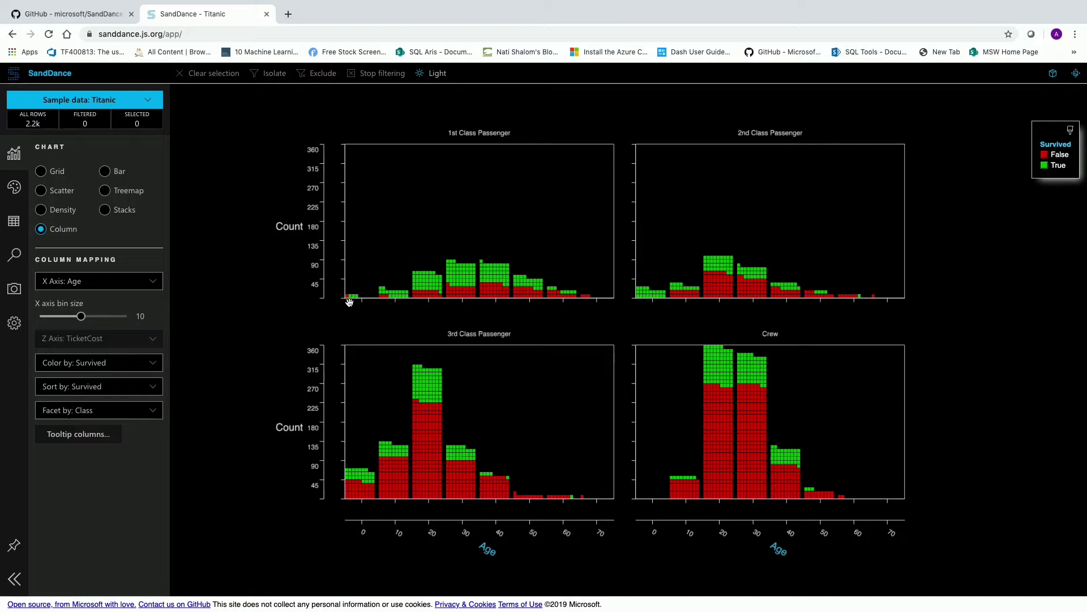
scroll(348, 298, "up", 3)
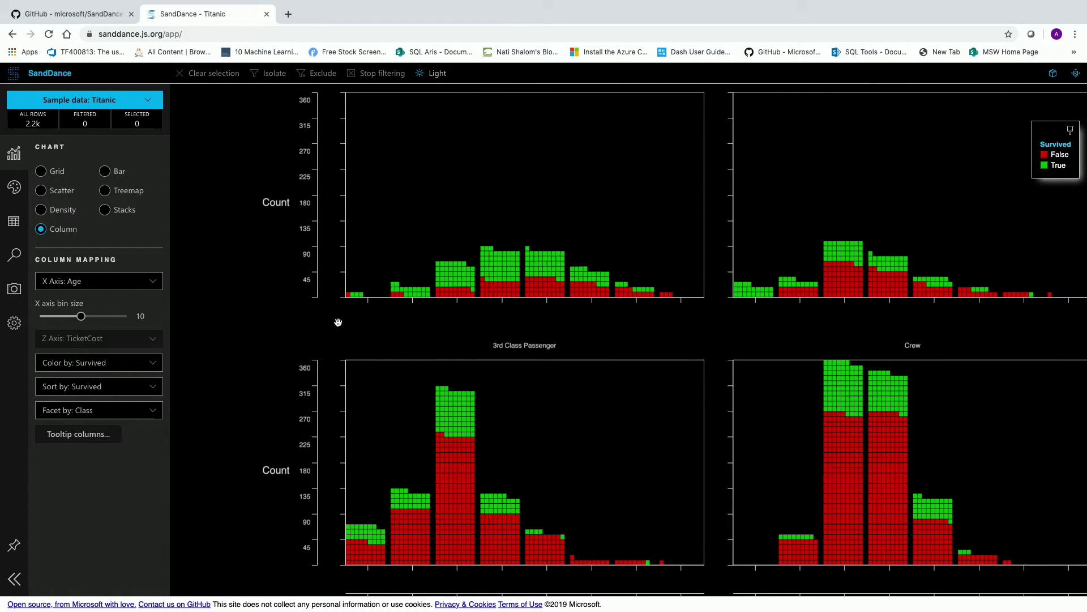
scroll(338, 322, "up", 3)
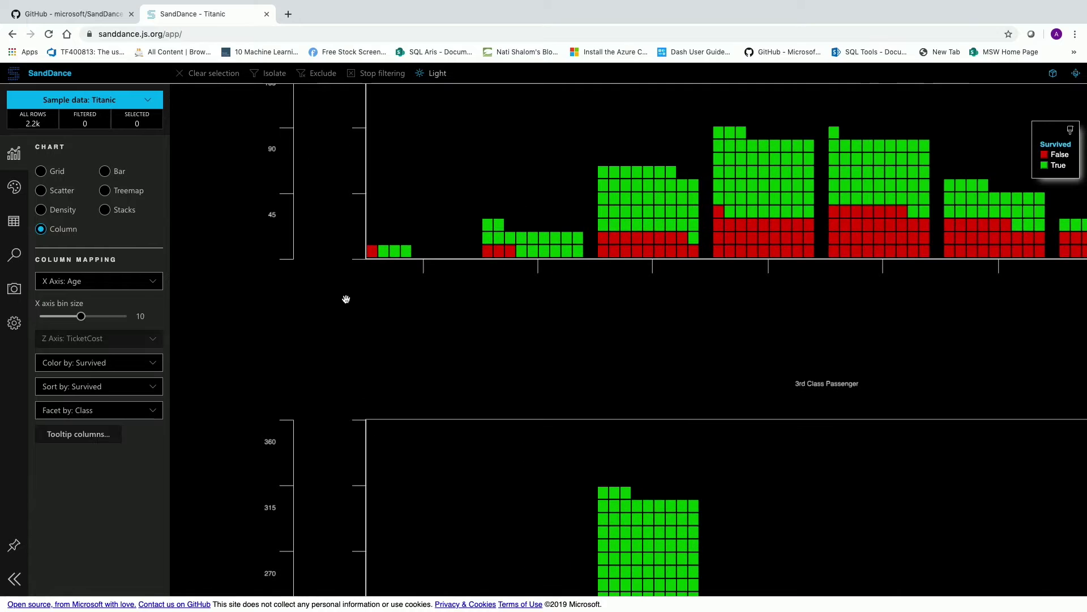
scroll(344, 300, "up", 2)
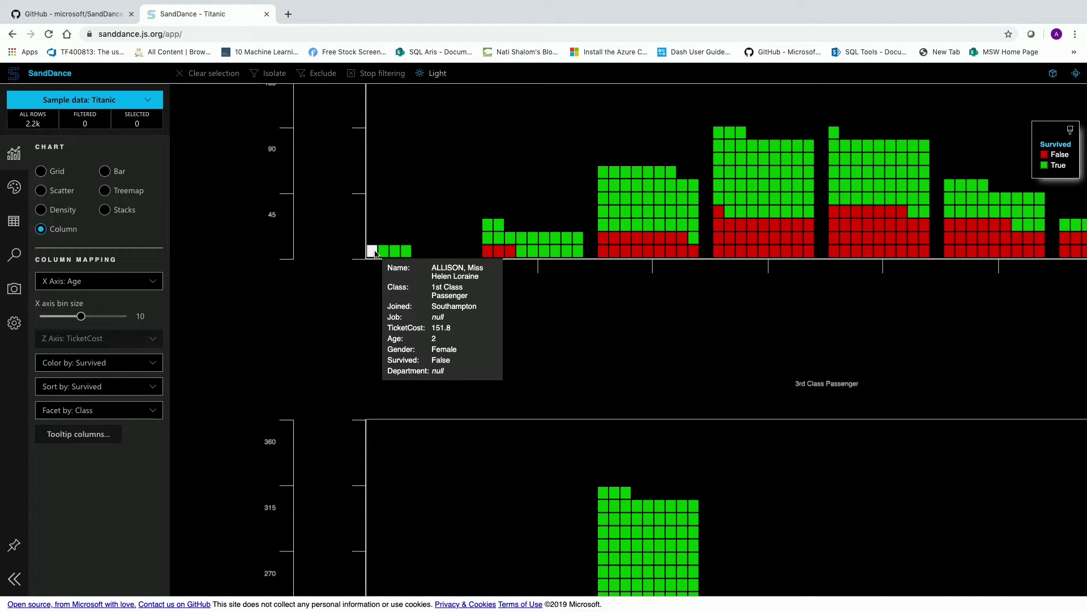
Step: Select the 2-year-old first-class victim's cube and search her name on Bing
left_click(374, 252)
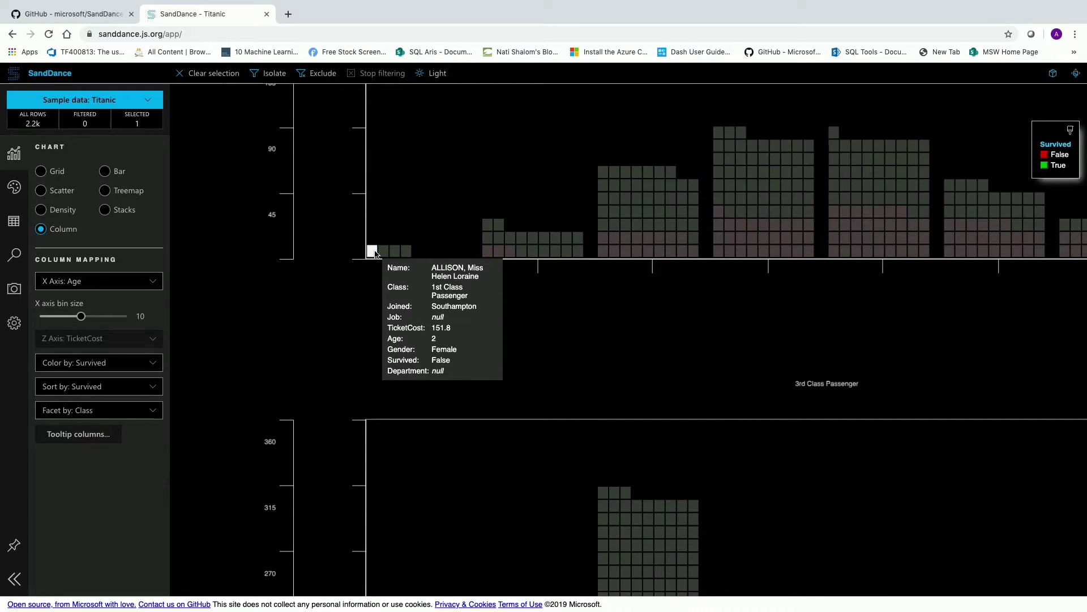
left_click(137, 119)
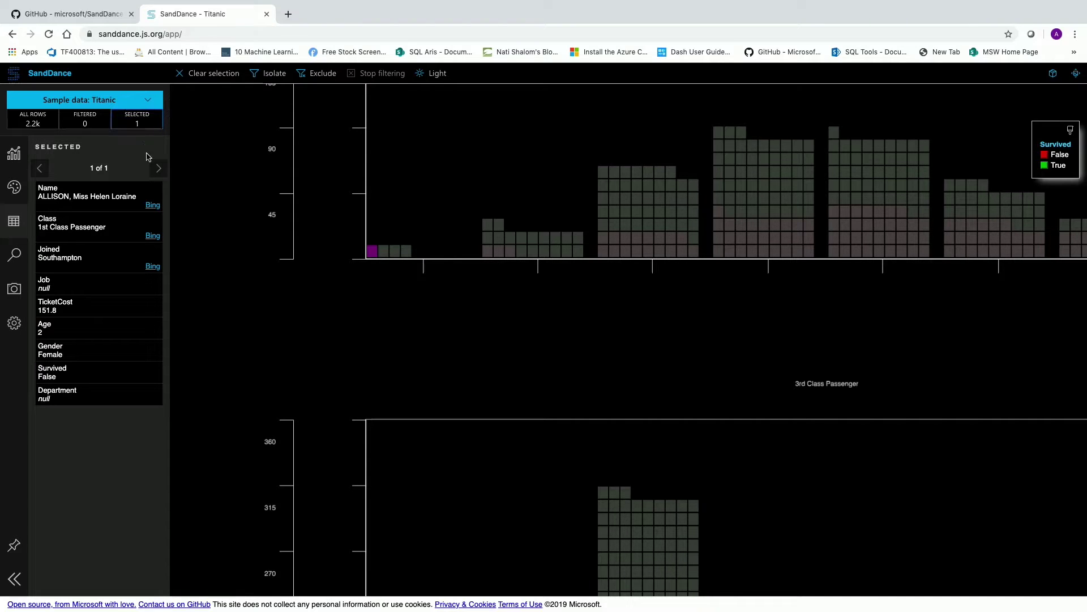
left_click(152, 207)
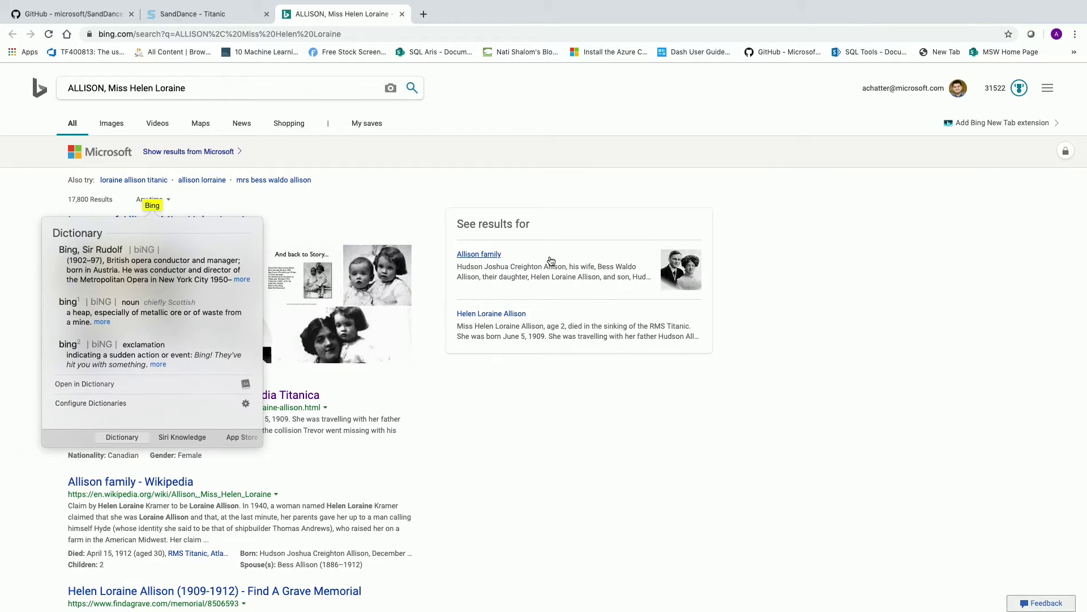
Step: Open Helen Loraine Allison's Encyclopedia Titanica biography from the Bing results
left_click(294, 395)
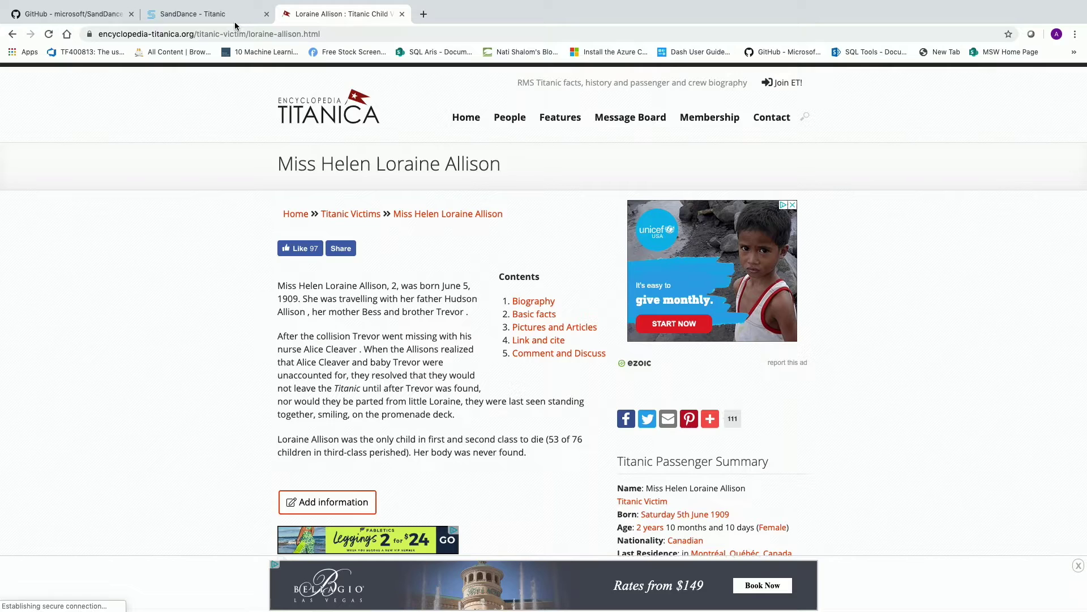
Step: Back in SandDance, clear the selected passenger and switch the chart to Treemap
left_click(196, 14)
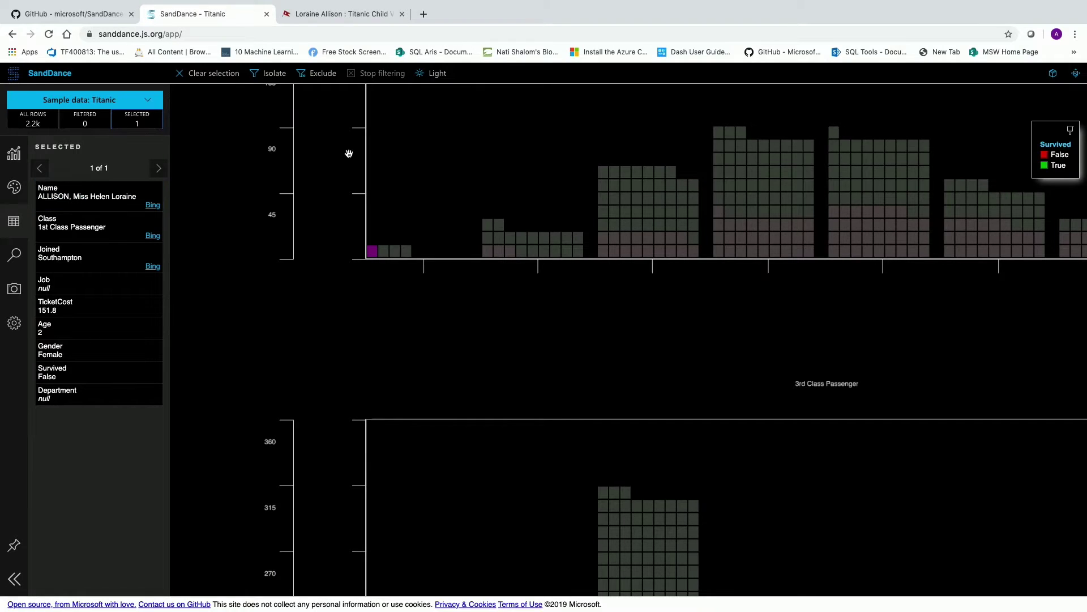
scroll(472, 347, "down", 5)
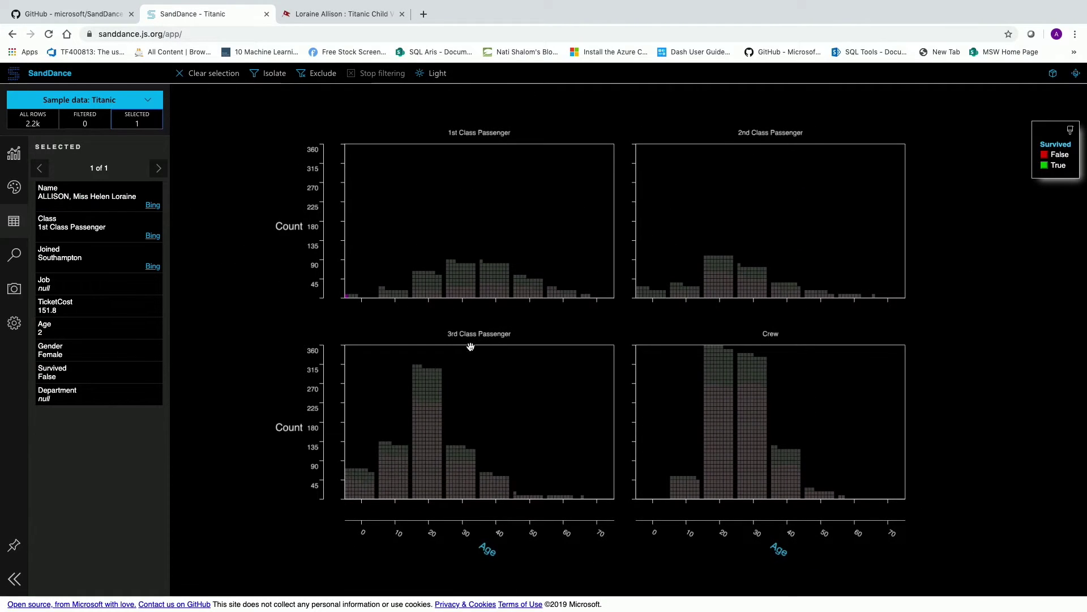
left_click(219, 176)
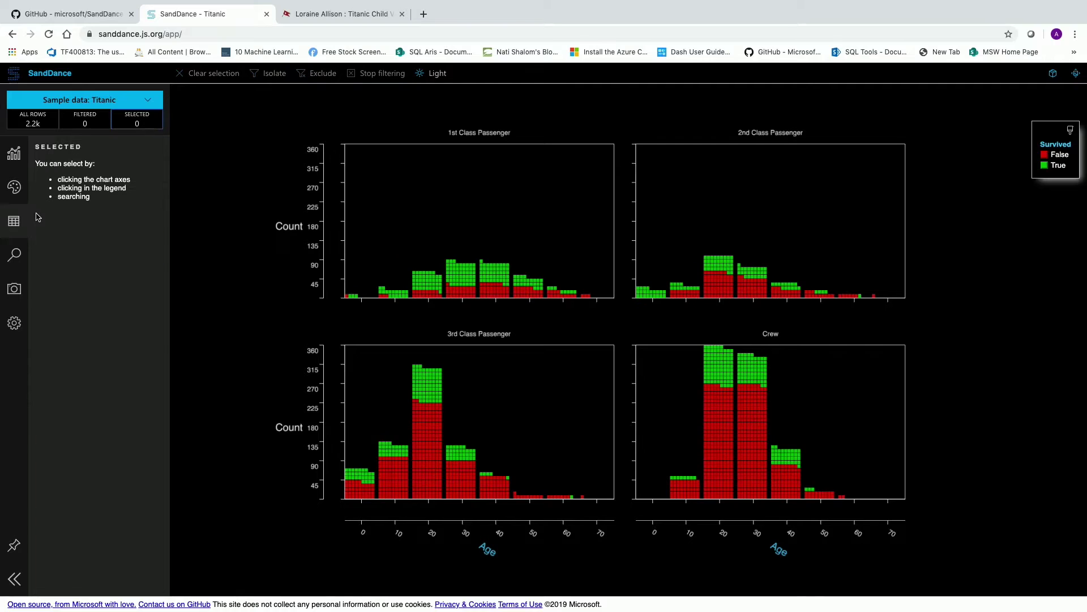
left_click(14, 153)
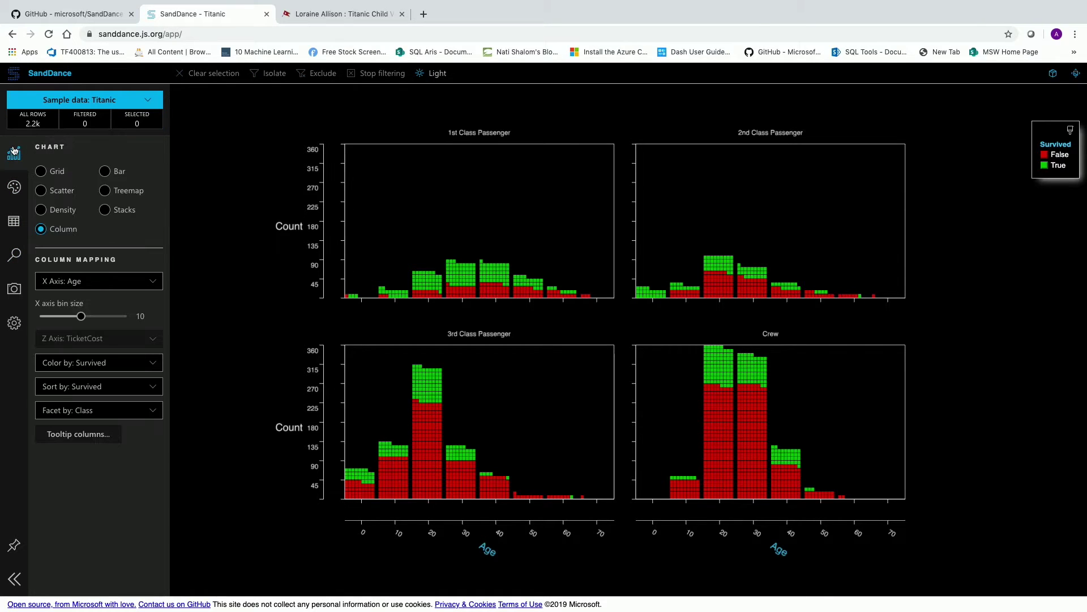
left_click(104, 190)
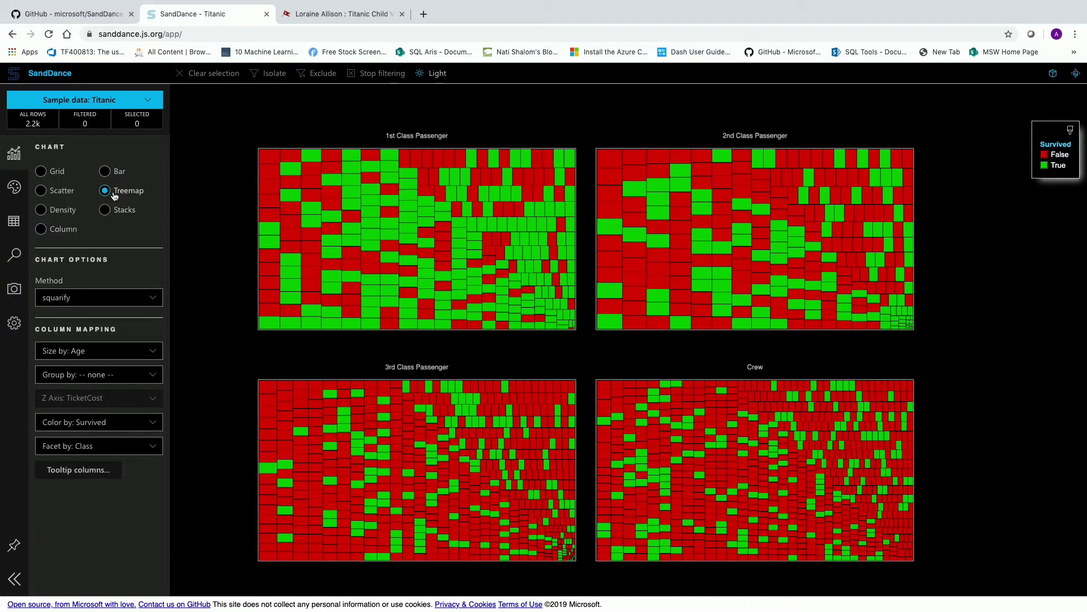
Step: Remove the Class facet and size the treemap tiles by TicketCost
left_click(111, 450)
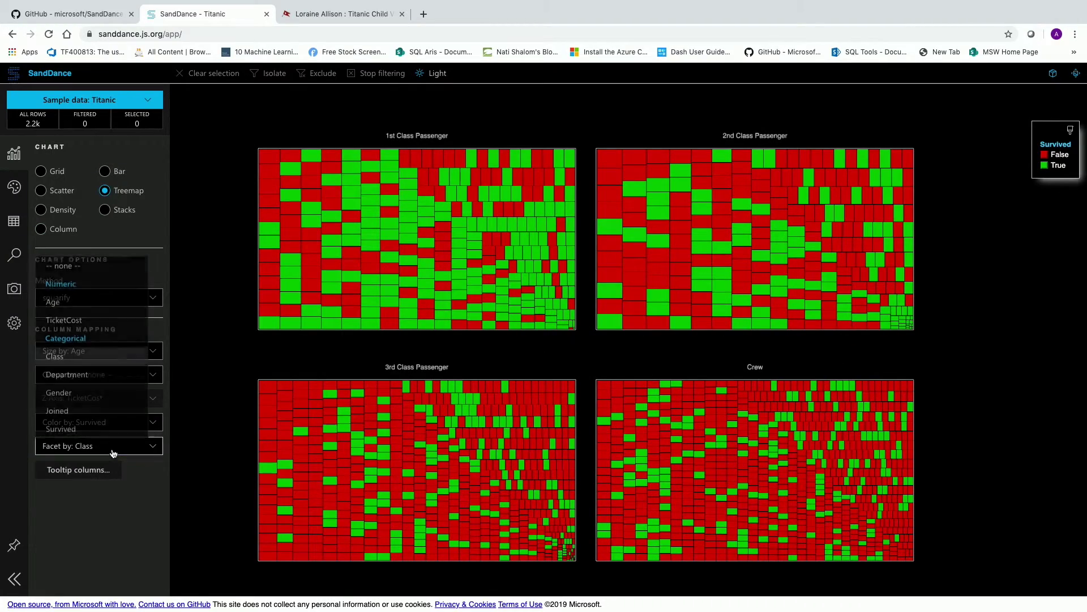
left_click(64, 266)
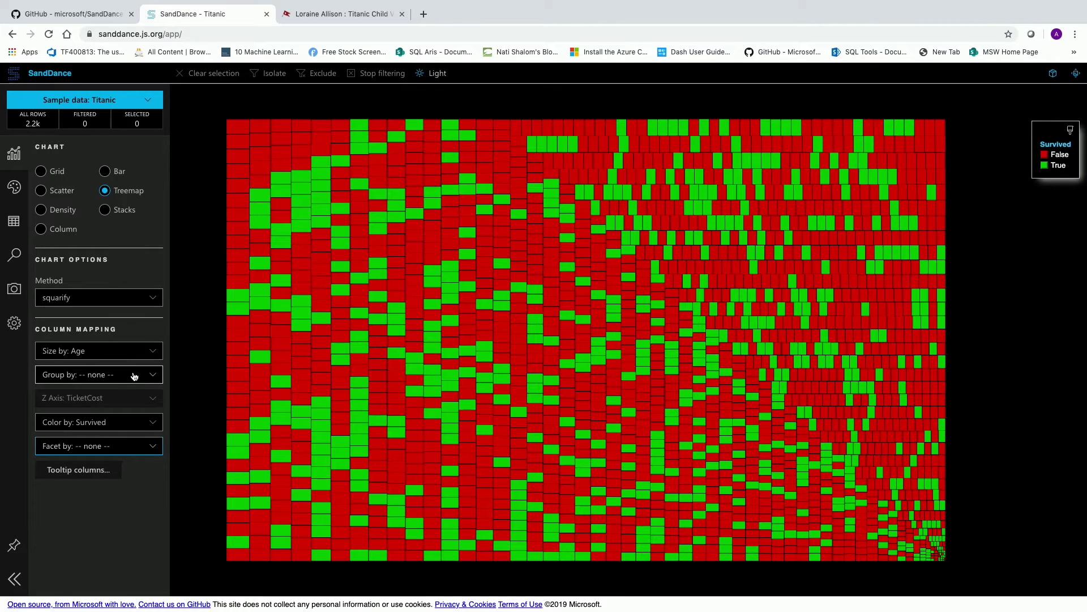
left_click(136, 351)
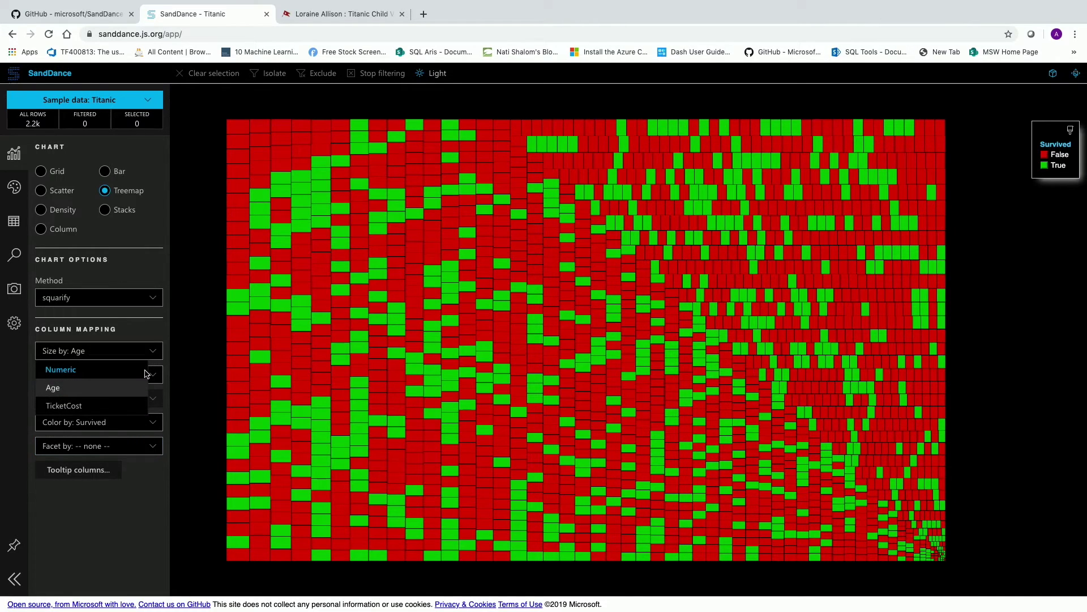
left_click(116, 407)
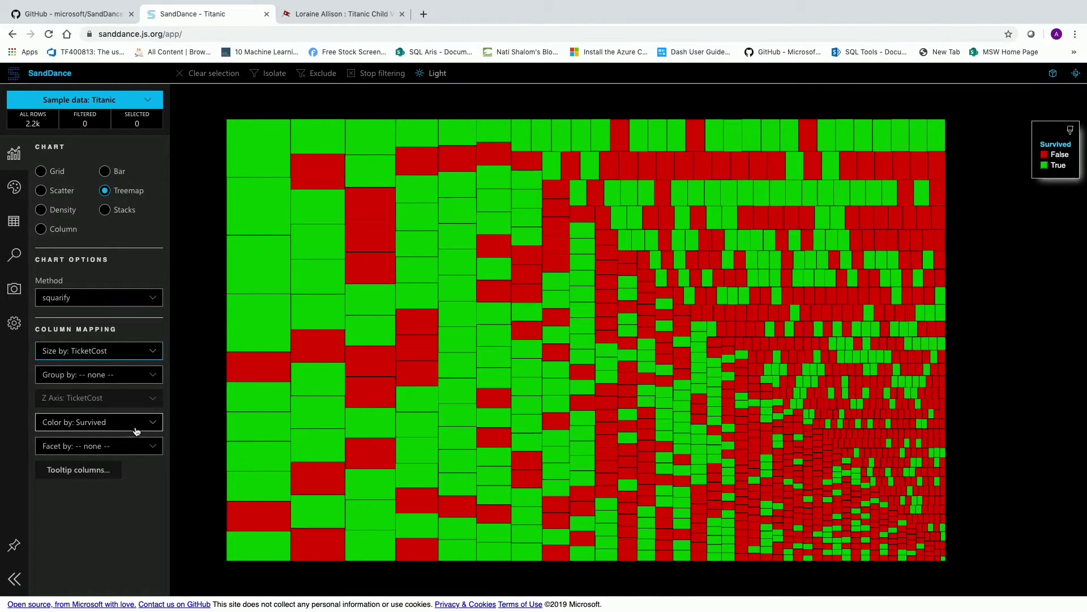
Step: Color the treemap tiles by Class and pan over to the cheap-ticket tiles
left_click(150, 423)
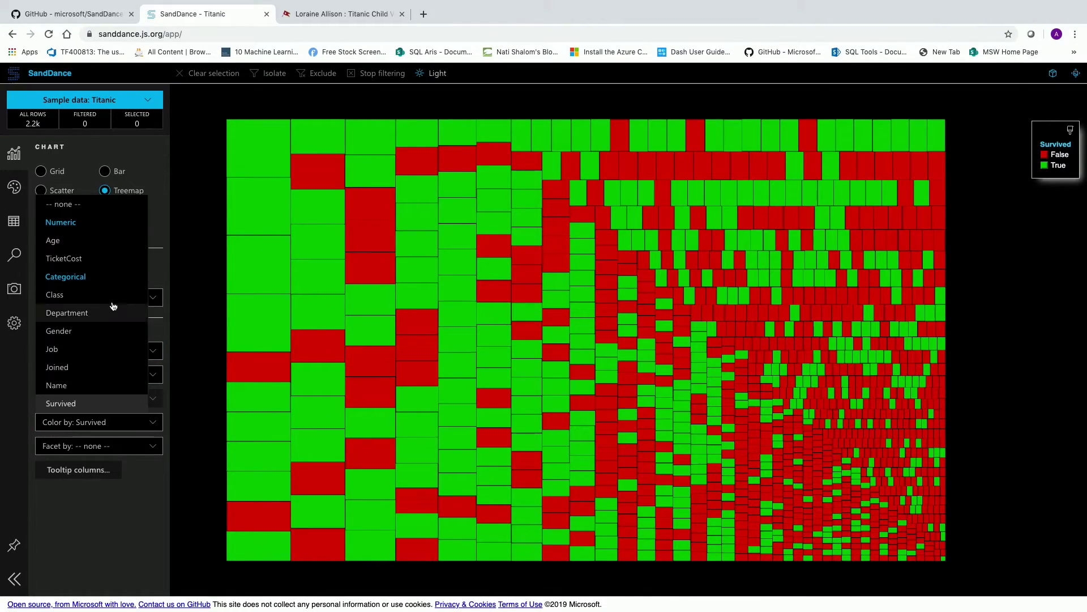
left_click(54, 294)
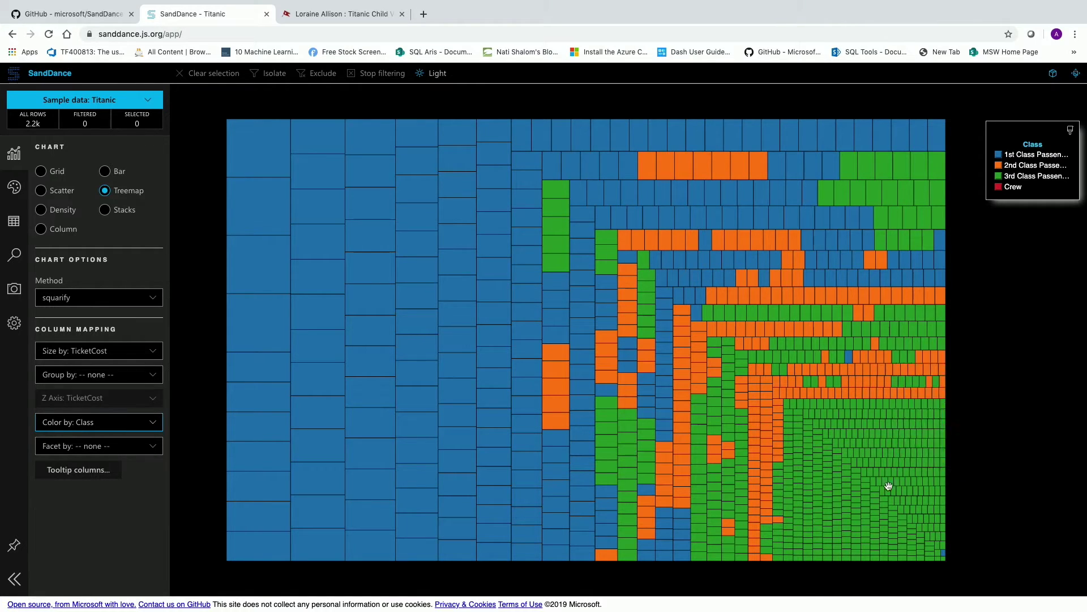
left_click_drag(880, 471, 815, 435)
scroll(816, 436, "up", 5)
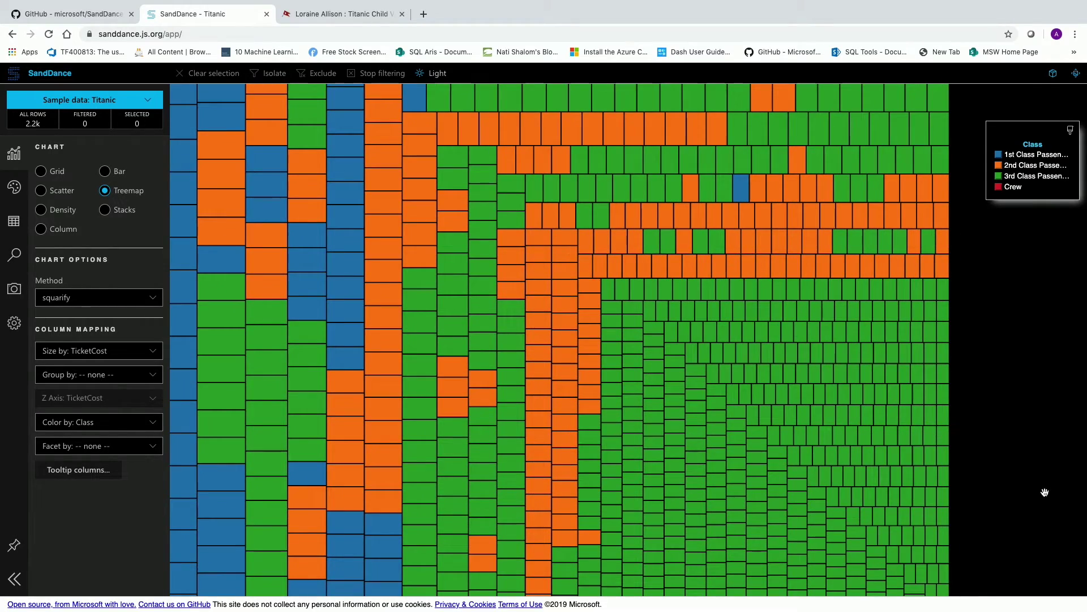
right_click(1045, 493)
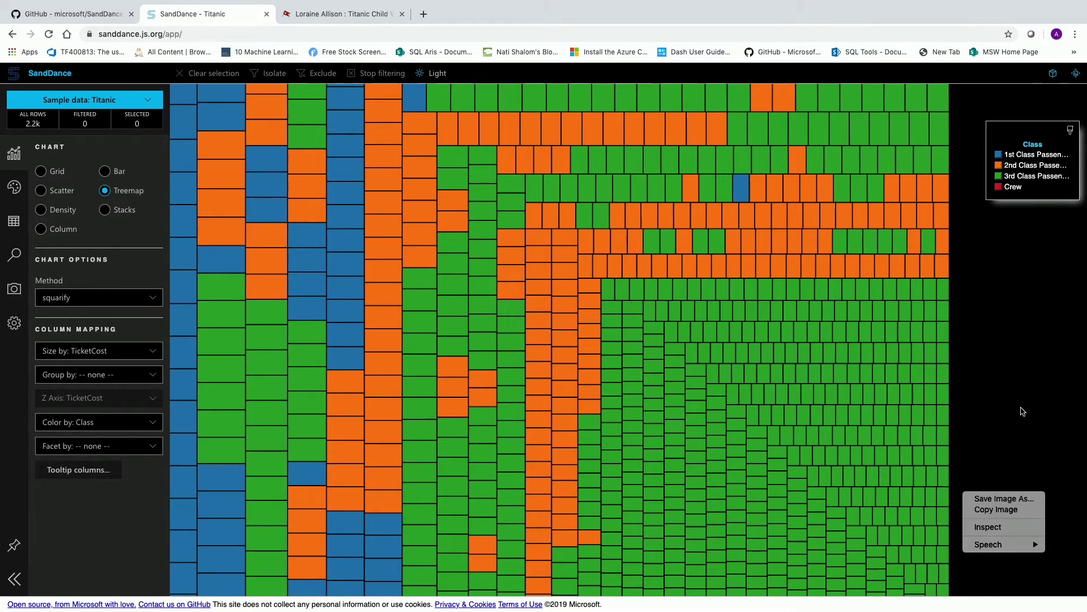
left_click(1003, 523)
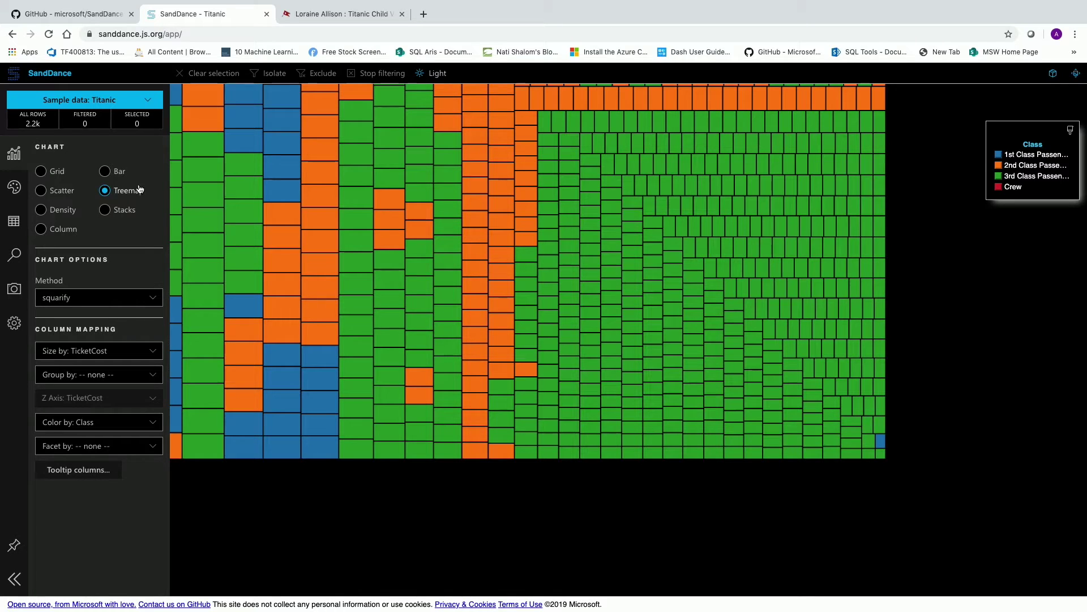
Step: Select an odd tile among the cheapest tickets and view its Selected details
left_click(880, 441)
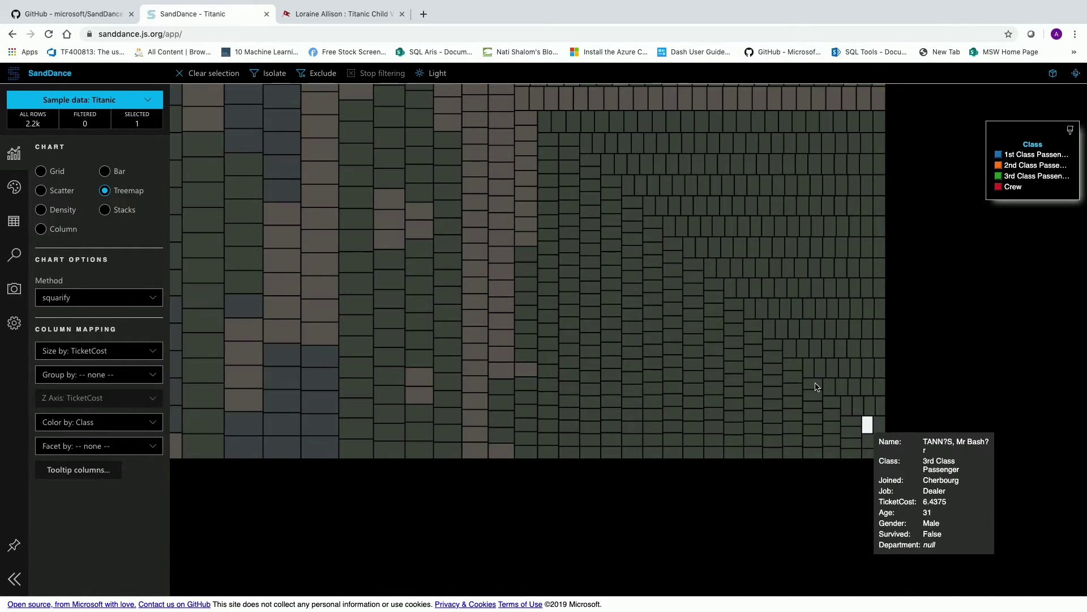
left_click(137, 119)
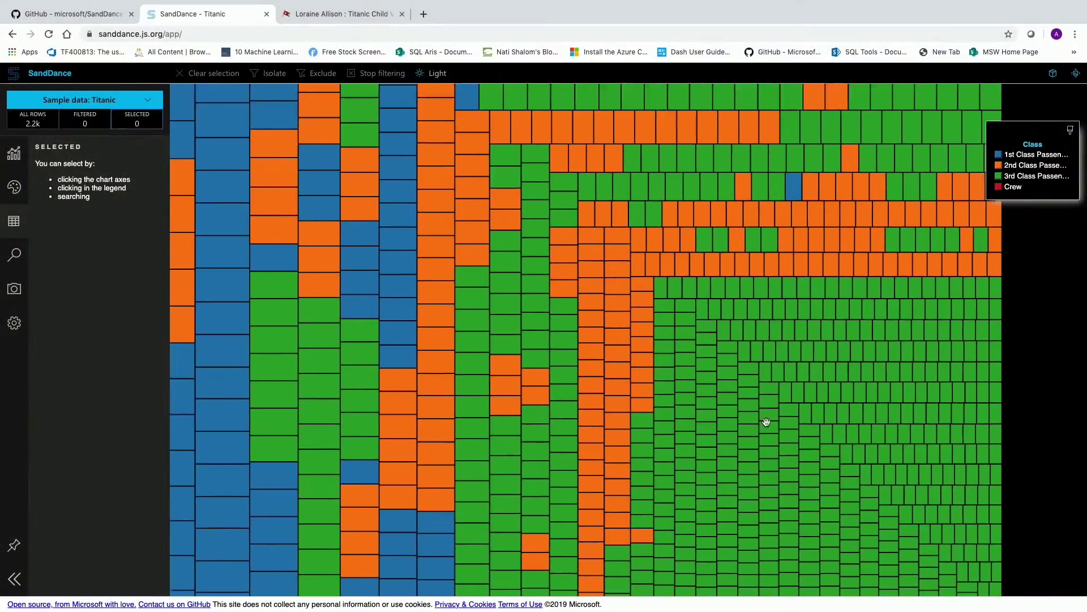
Step: Pan right and select NOURNEY, Mr Alfred's blue tile among the cheap 2nd-class tiles
mouse_move(766, 422)
left_mouse_down()
mouse_move(649, 427)
mouse_move(697, 379)
left_mouse_up()
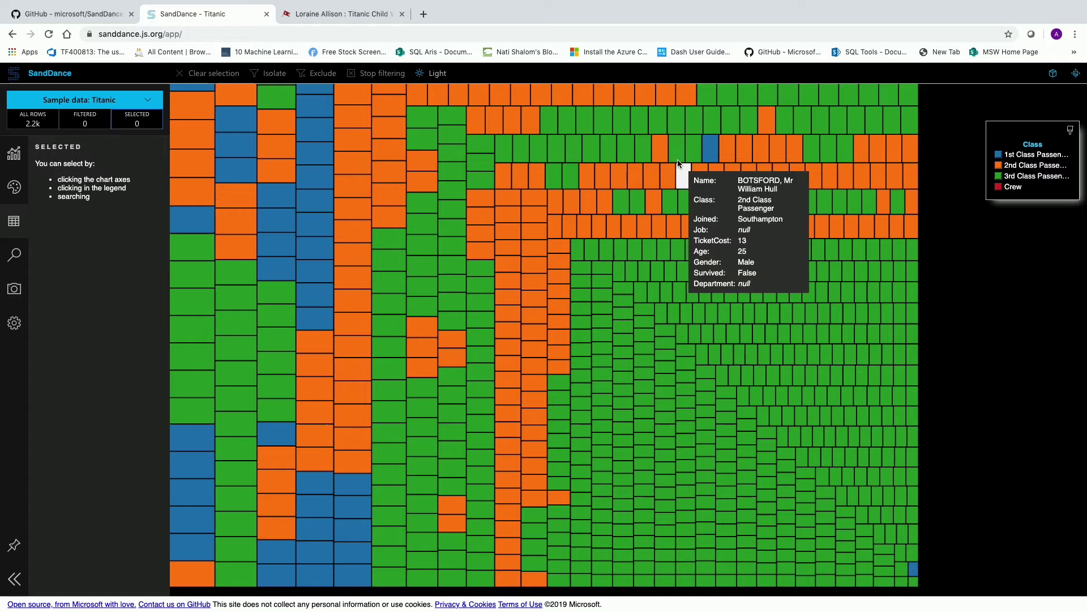
left_click(710, 153)
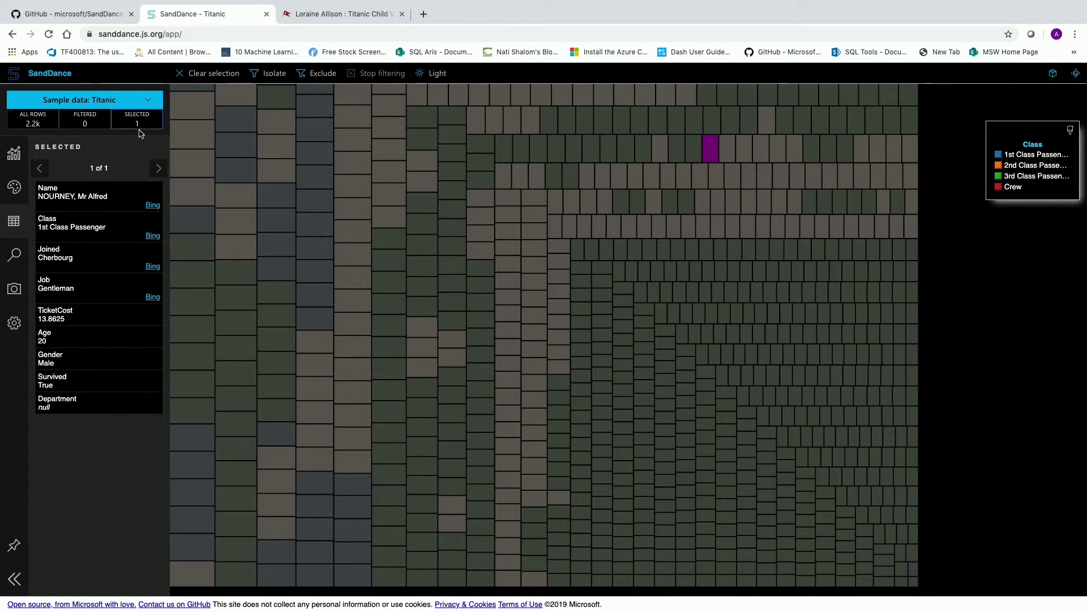
Step: Find Alfred Nourney's Encyclopedia Titanica biography through Bing, then return to SandDance
left_click(154, 205)
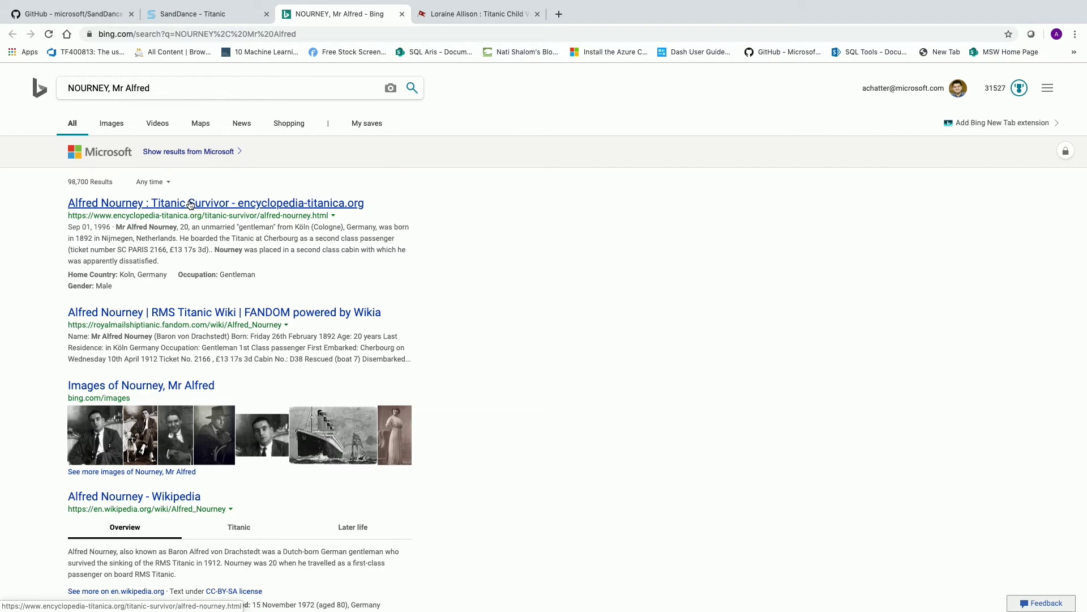
left_click(200, 204)
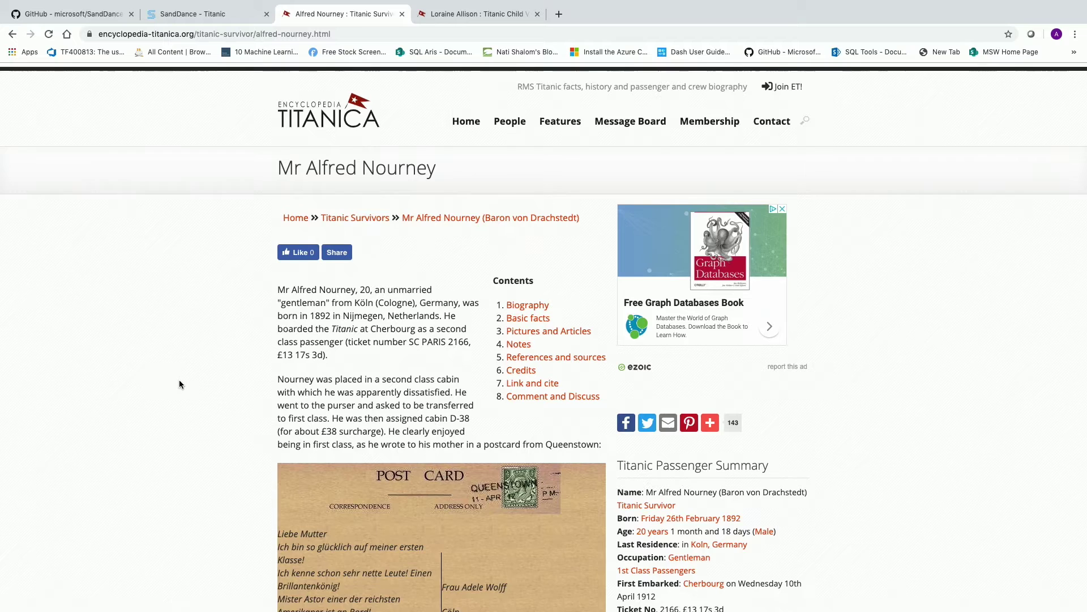
scroll(179, 379, "down", 1)
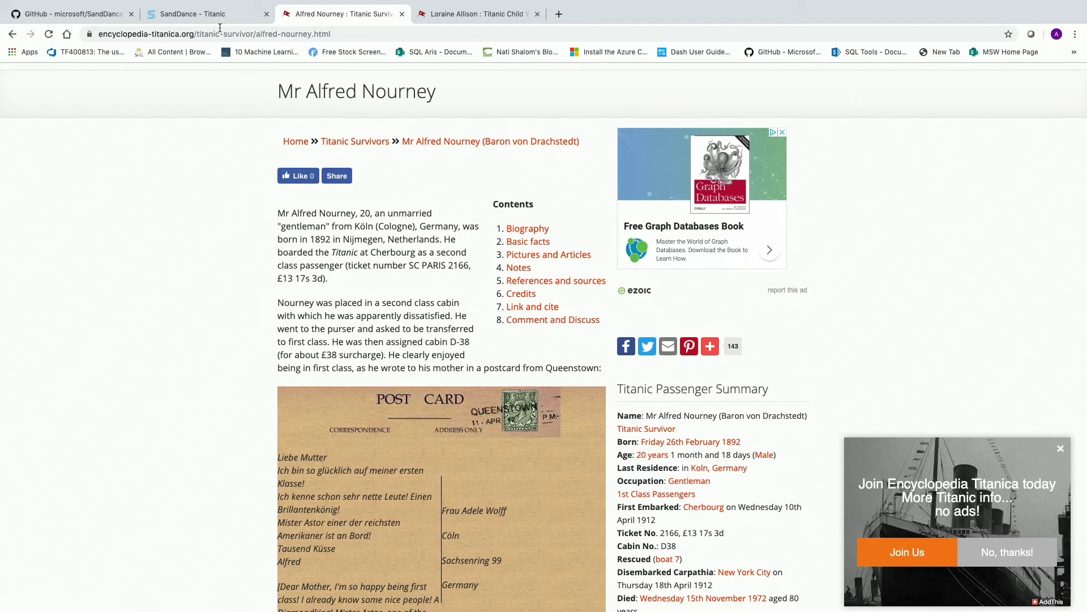
left_click(204, 14)
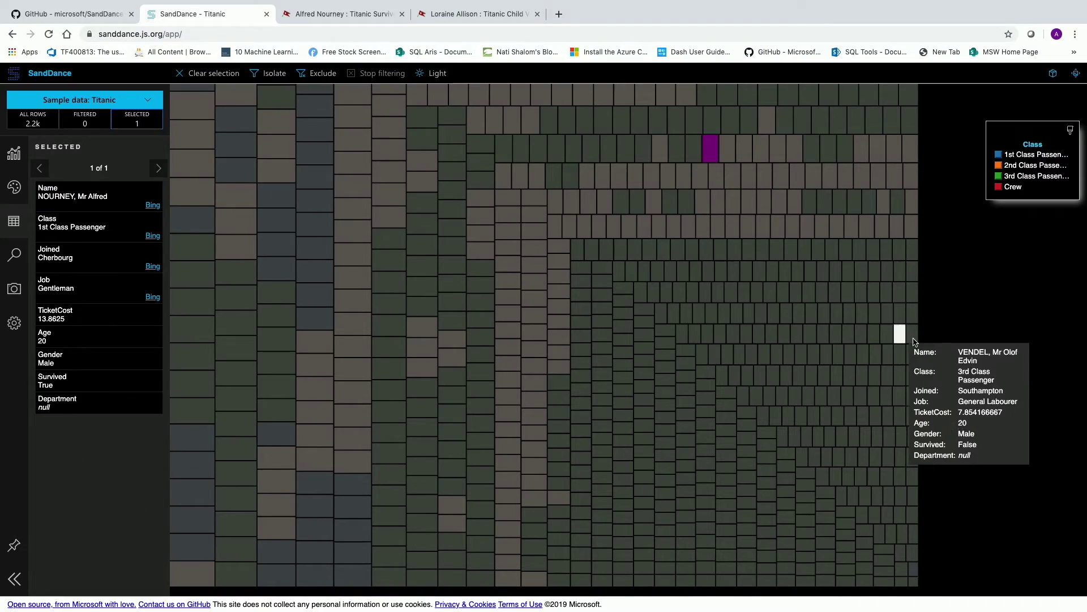
Step: Clear Nourney's selection so every tile shows its full Class color again
left_click(930, 350)
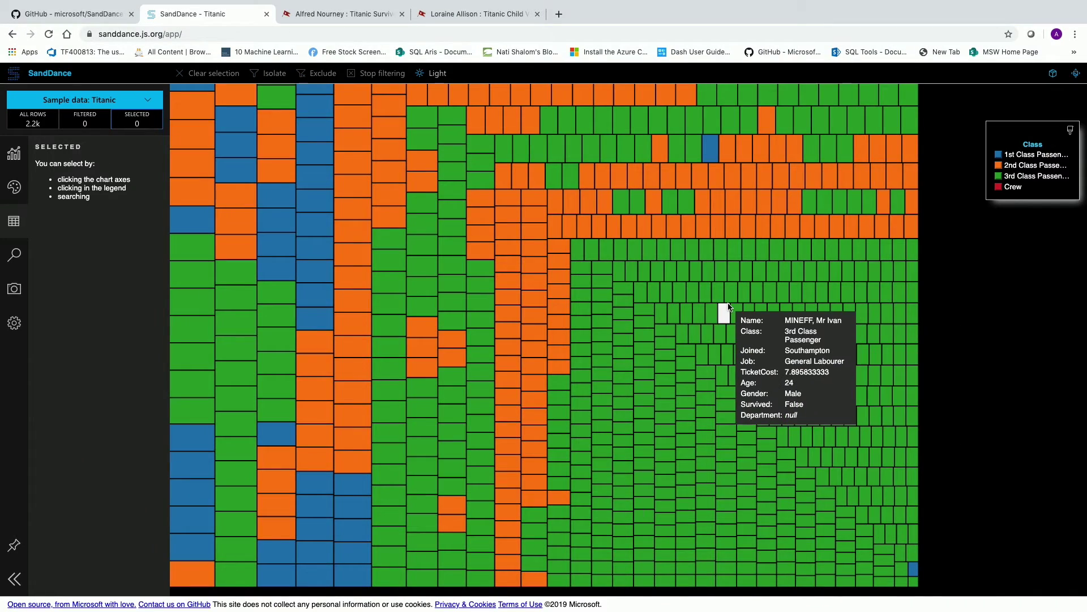
scroll(727, 308, "down", 3)
scroll(728, 307, "down", 1)
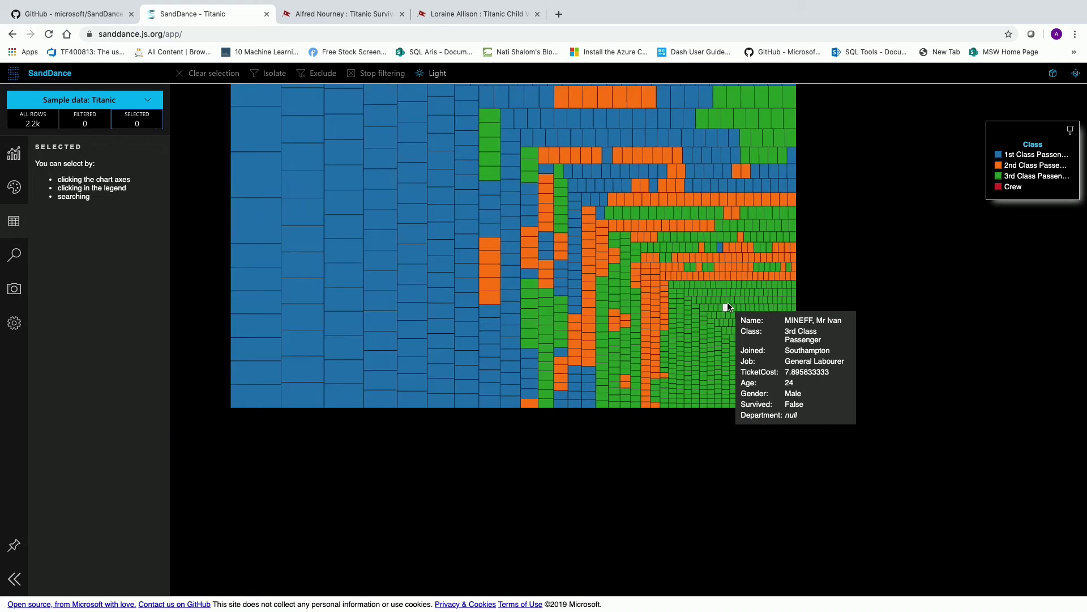
scroll(728, 309, "down", 1)
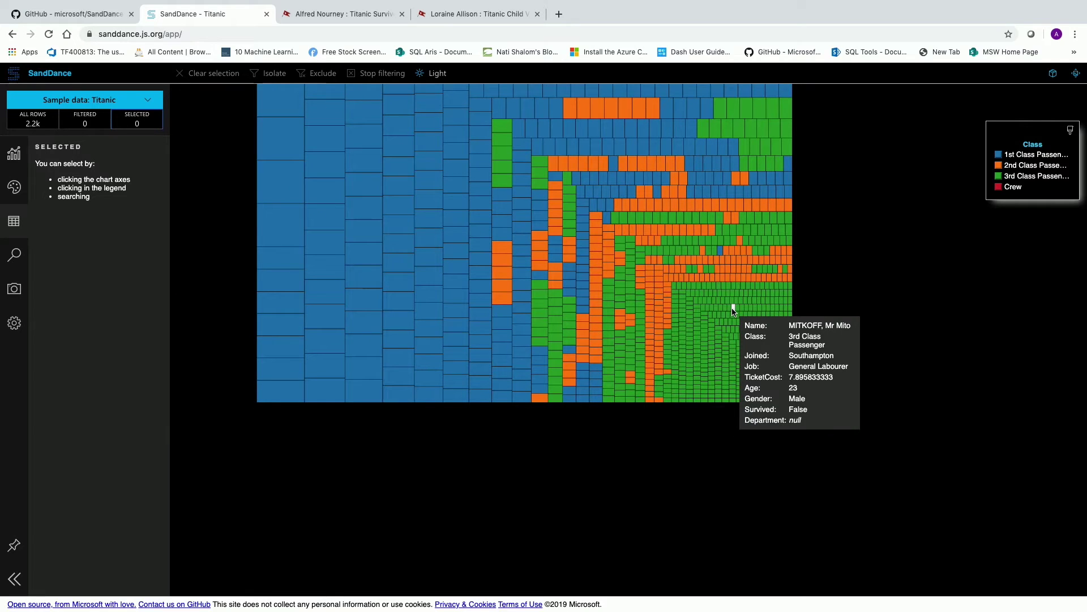